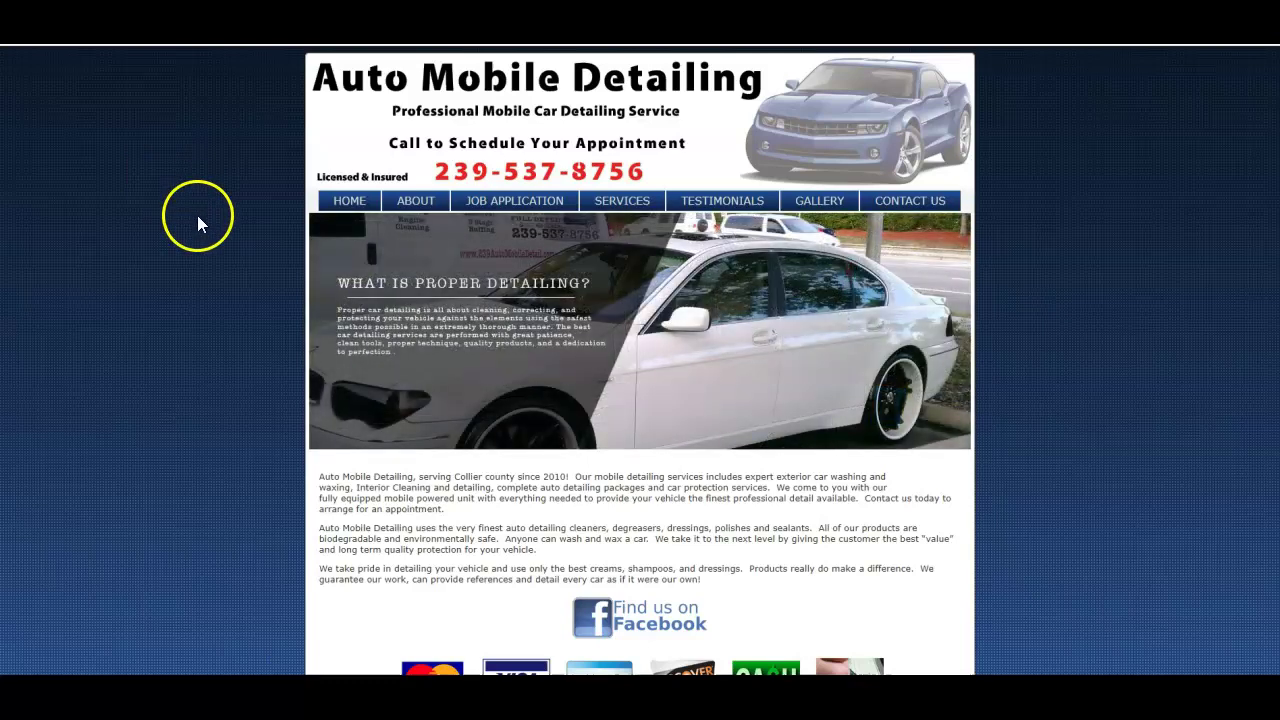
Step: Look through the Auto Mobile Detailing homepage down to the footer and return to its beginning
scroll(204, 218, "down", 3)
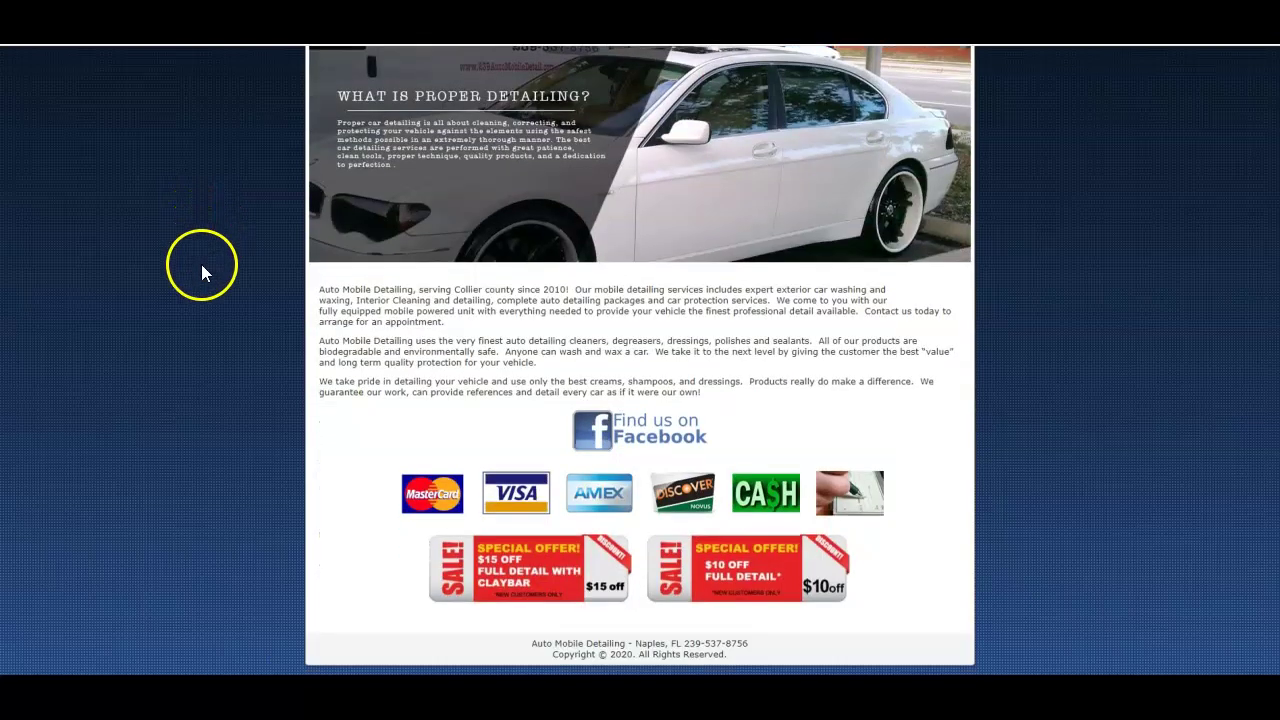
scroll(203, 268, "up", 3)
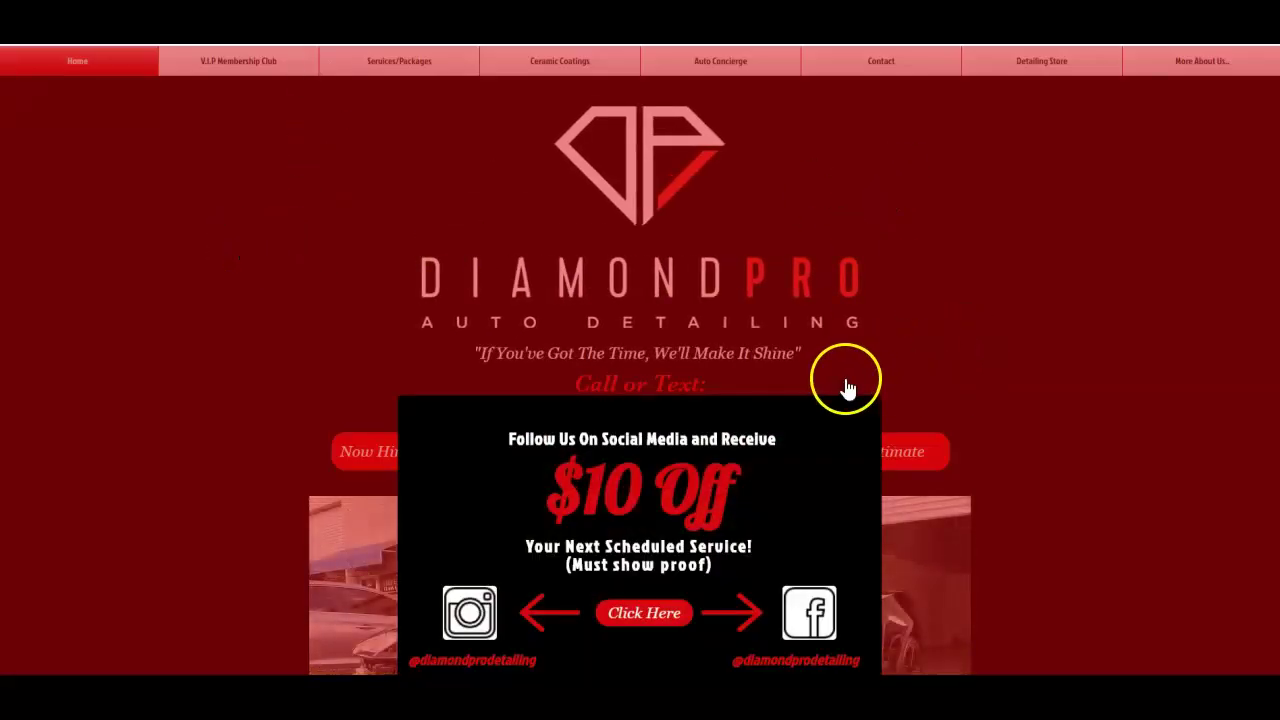
Step: Dismiss the social media discount pop-up on the Diamond Pro Auto Detailing site and look through its homepage
left_click(835, 378)
scroll(211, 316, "down", 10)
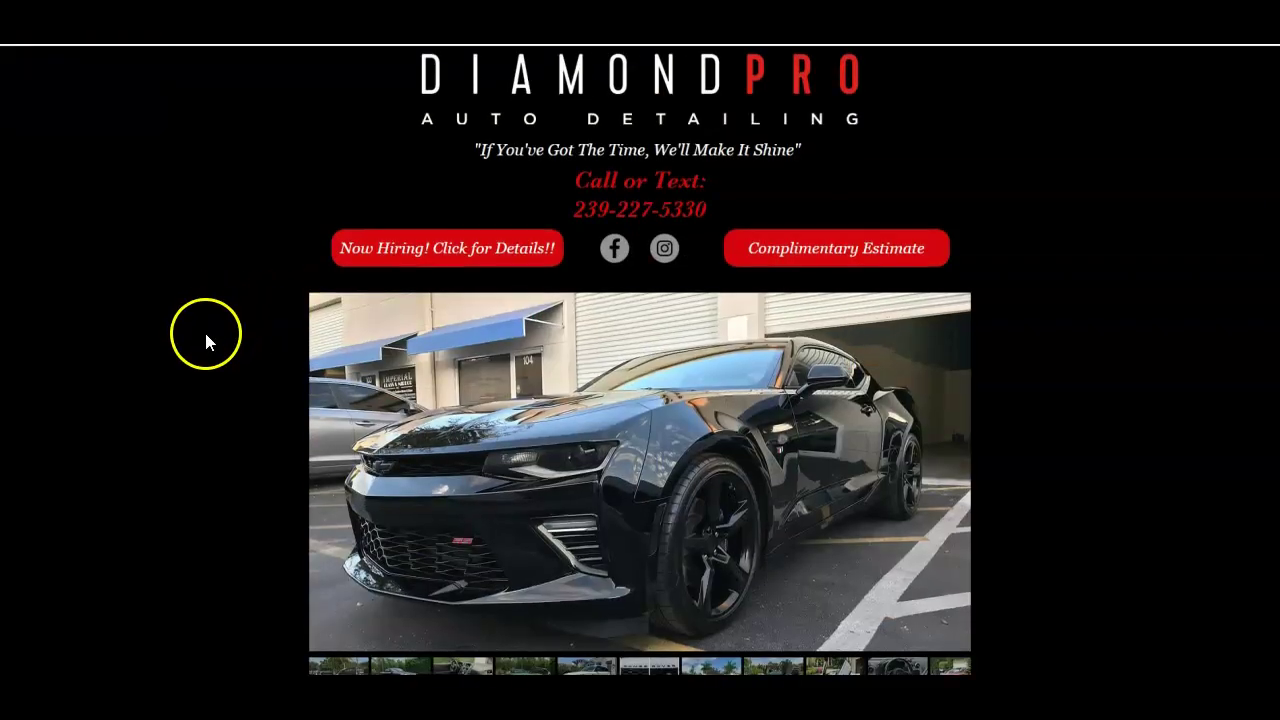
scroll(193, 352, "down", 7)
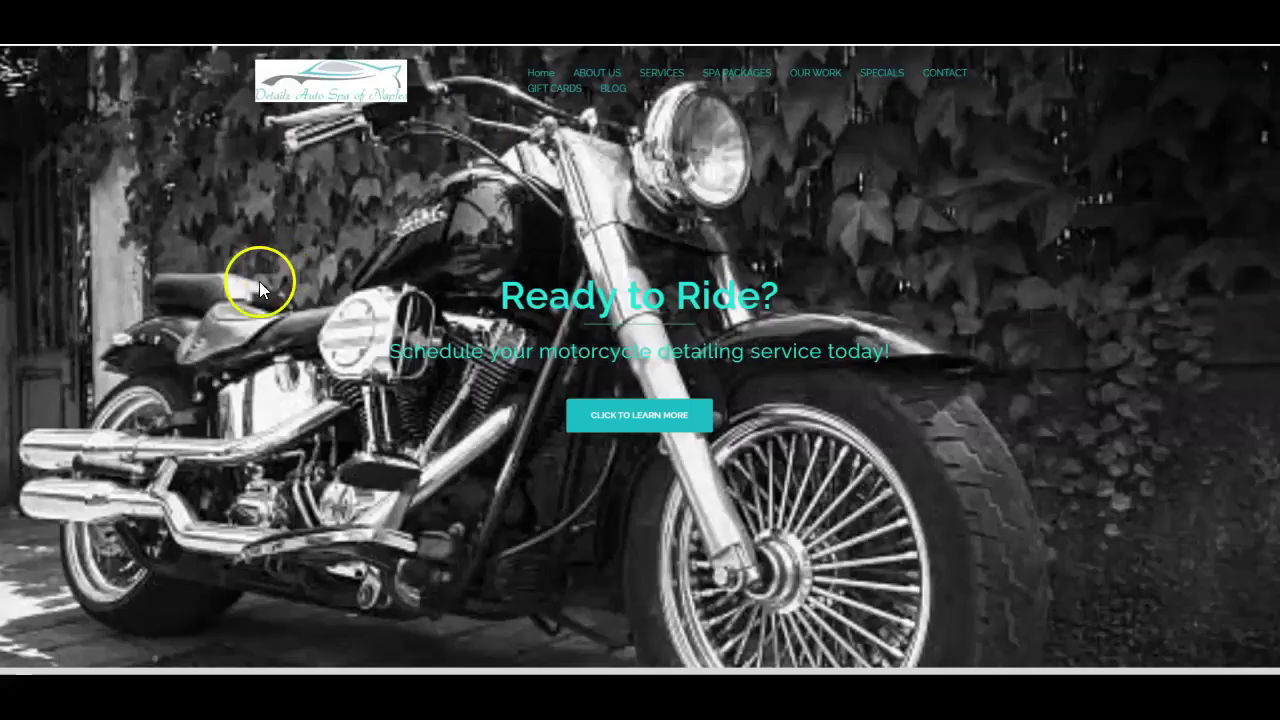
Step: Examine the Detailz Auto Spa of Naples homepage, including its services, packages, client testimonials, work photos, owner and contact sections
scroll(257, 290, "down", 6)
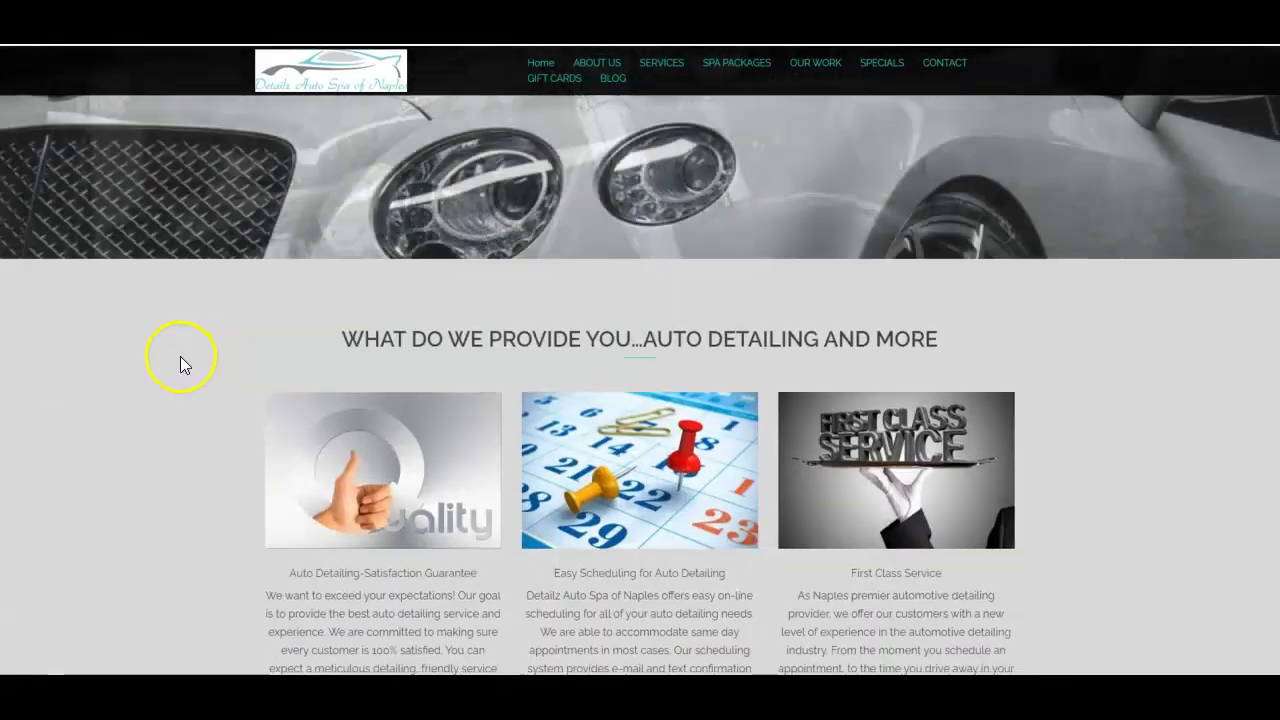
scroll(199, 340, "down", 5)
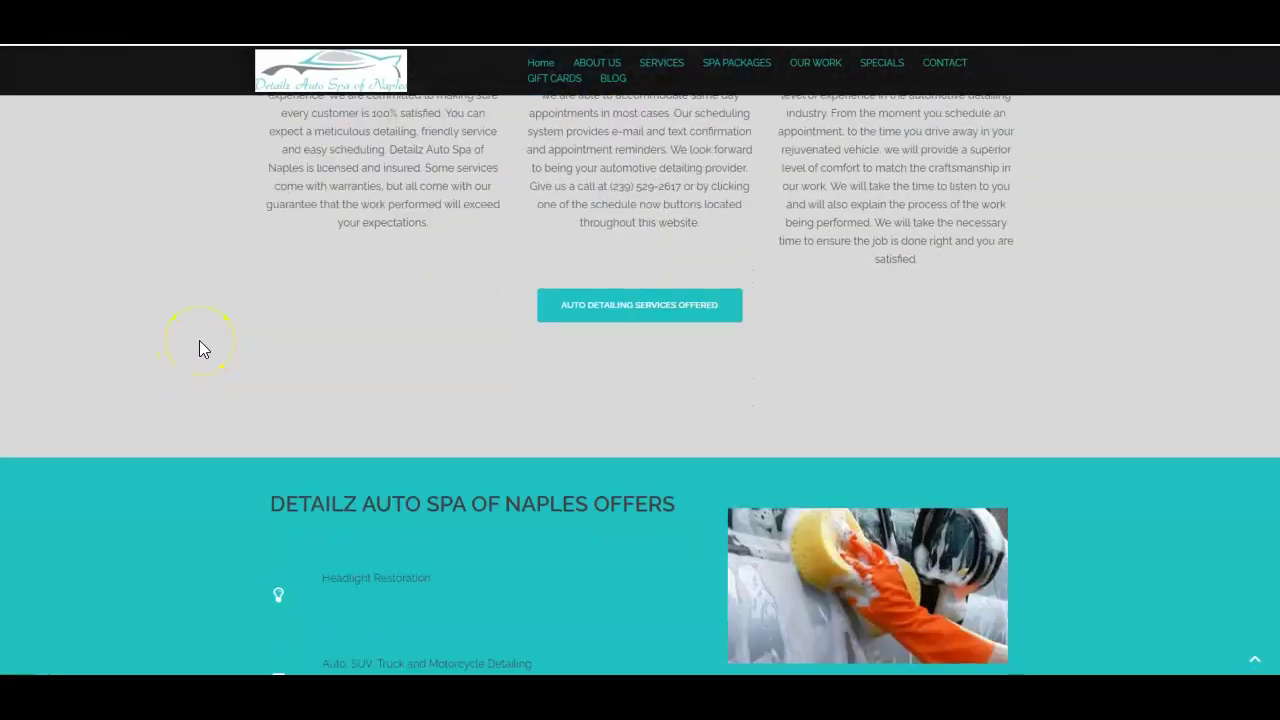
scroll(199, 340, "down", 2)
scroll(199, 340, "down", 3)
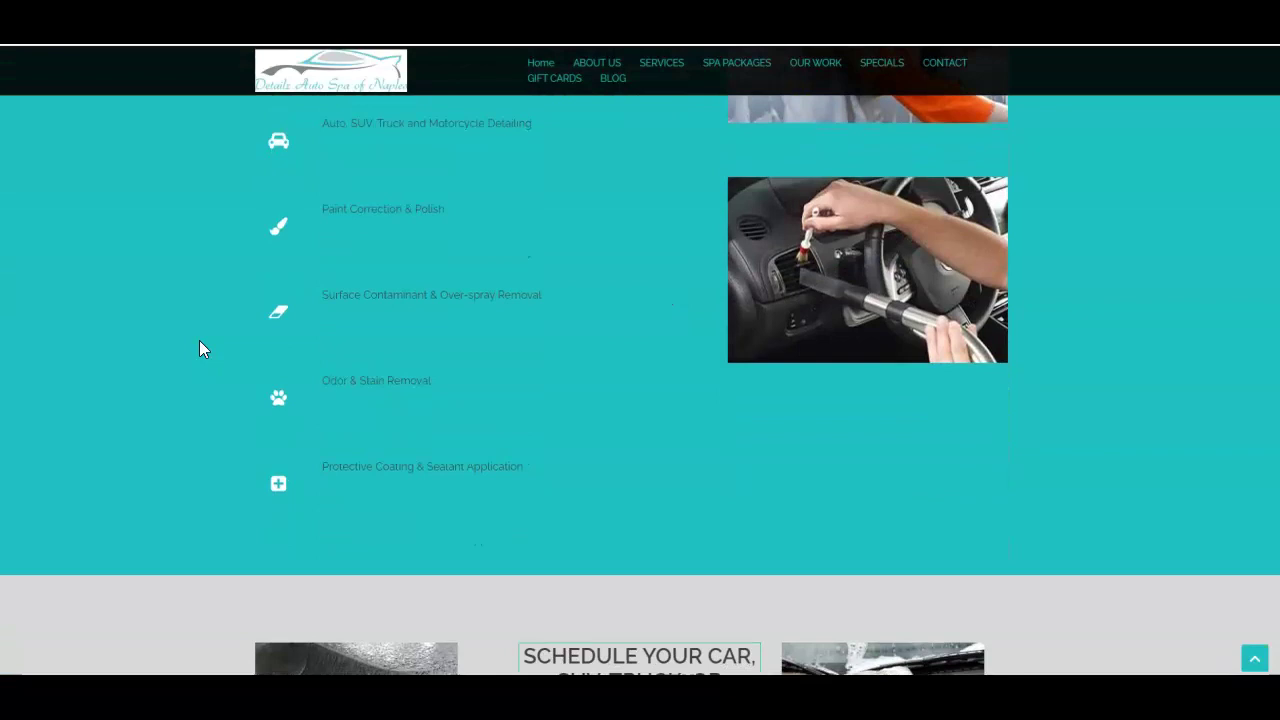
scroll(200, 348, "down", 5)
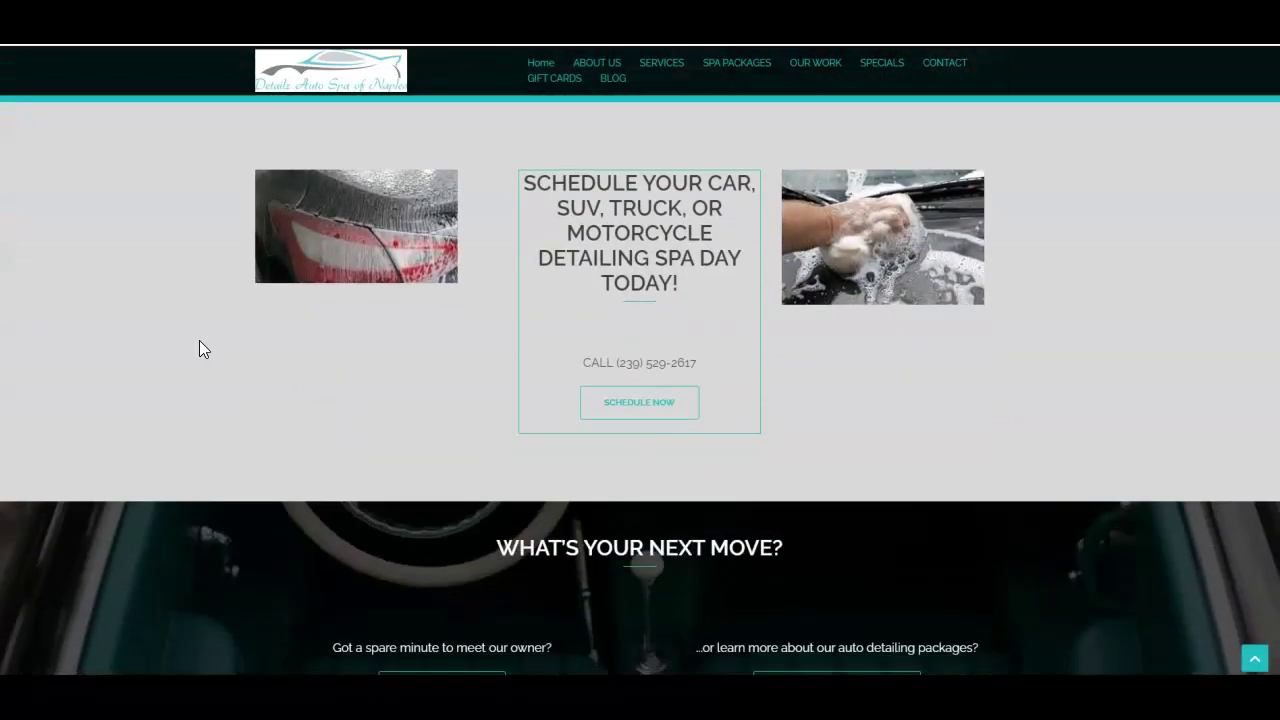
scroll(200, 345, "down", 5)
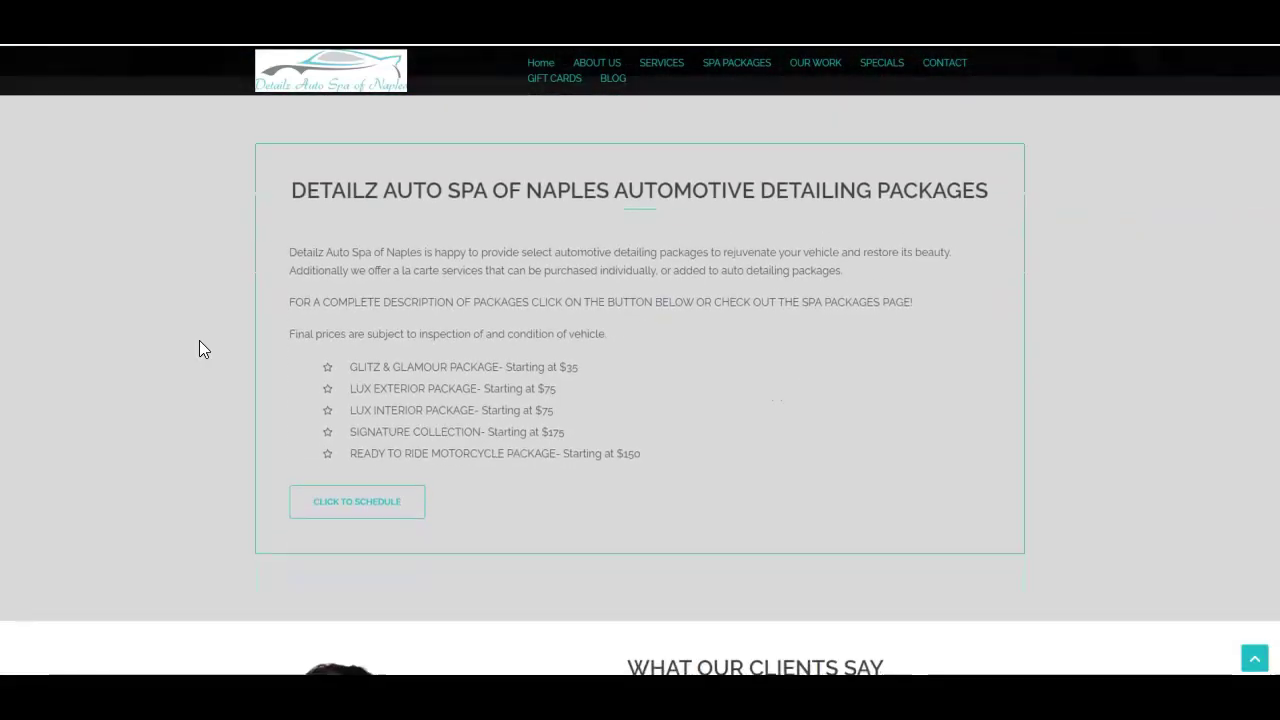
scroll(199, 347, "down", 6)
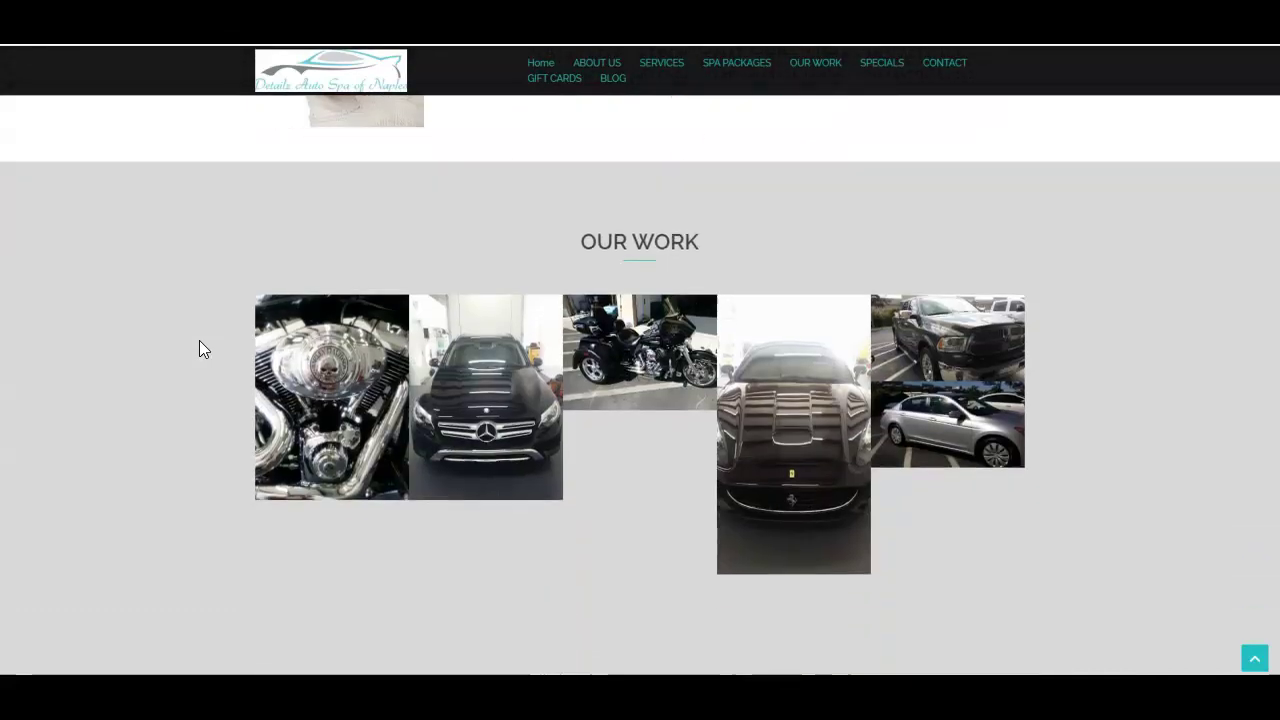
scroll(200, 346, "down", 5)
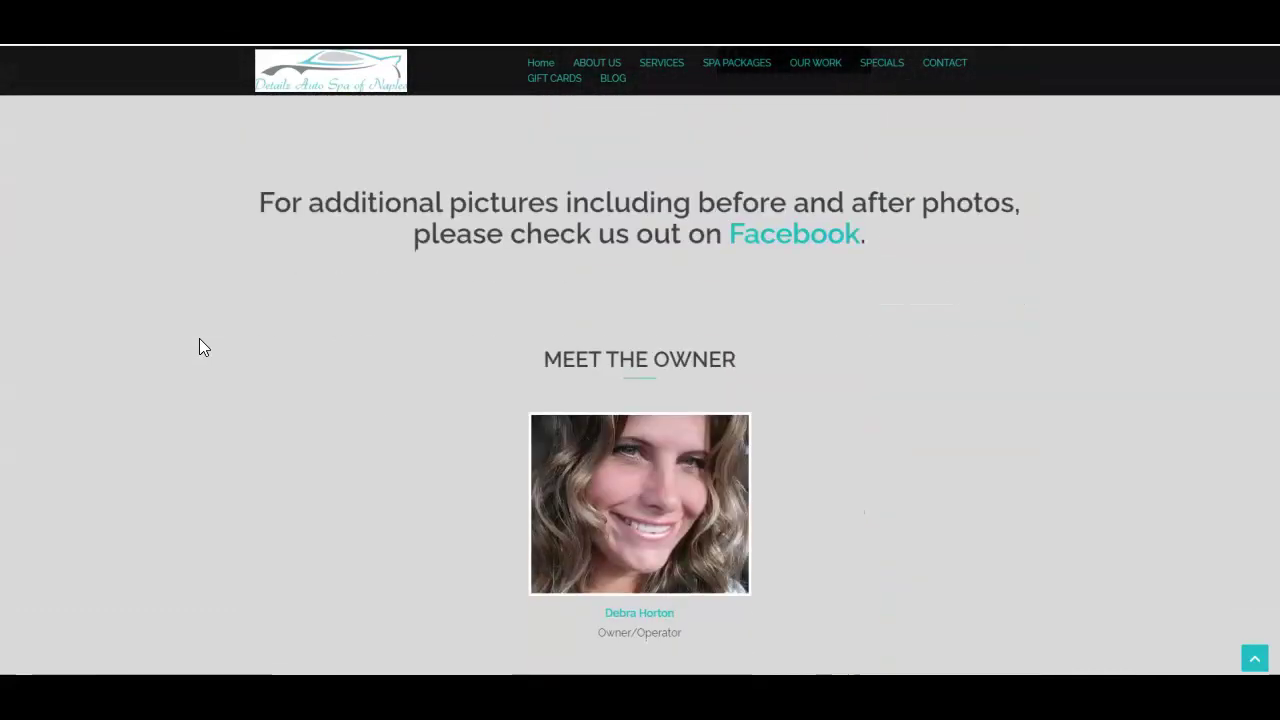
scroll(200, 346, "down", 4)
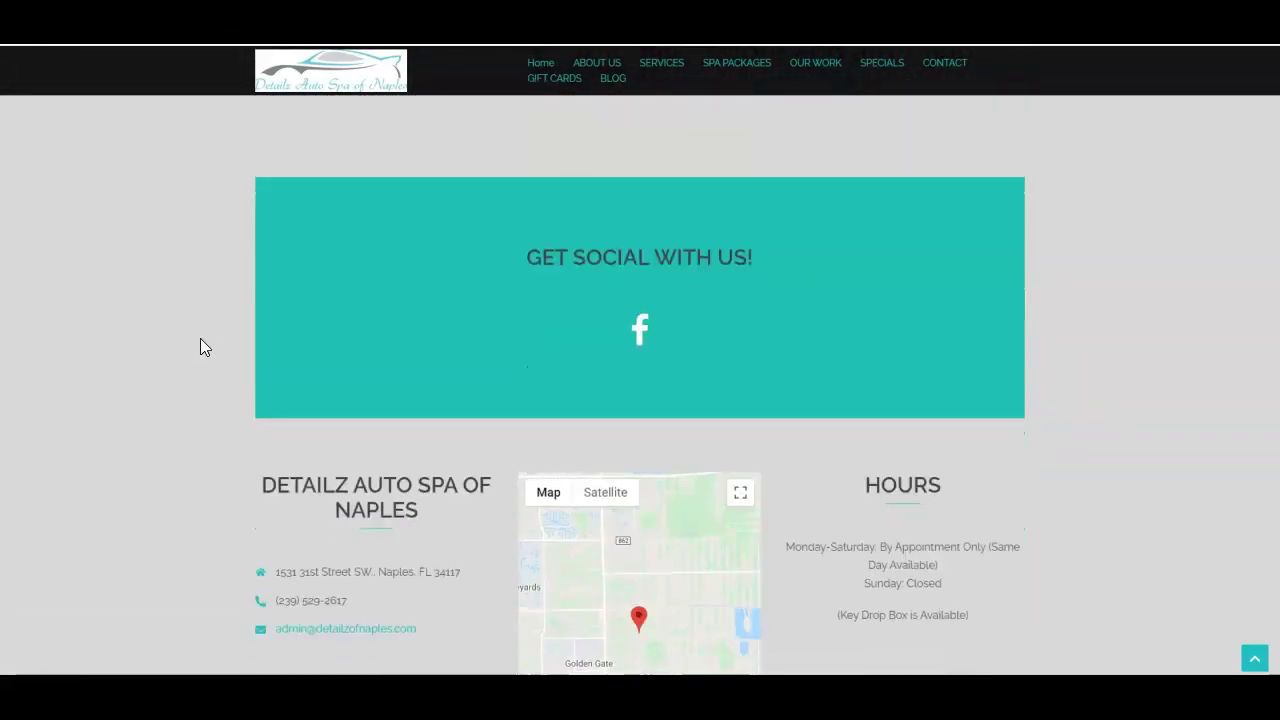
scroll(200, 346, "up", 8)
scroll(200, 347, "up", 10)
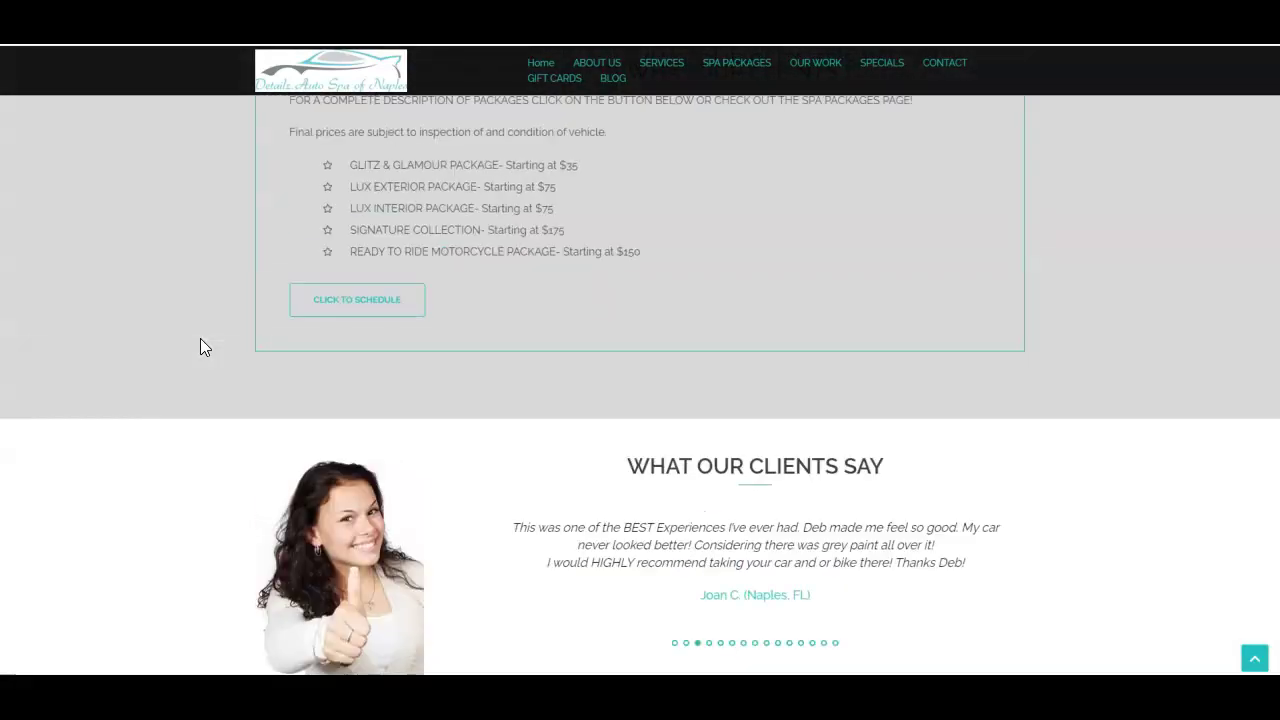
scroll(200, 347, "up", 12)
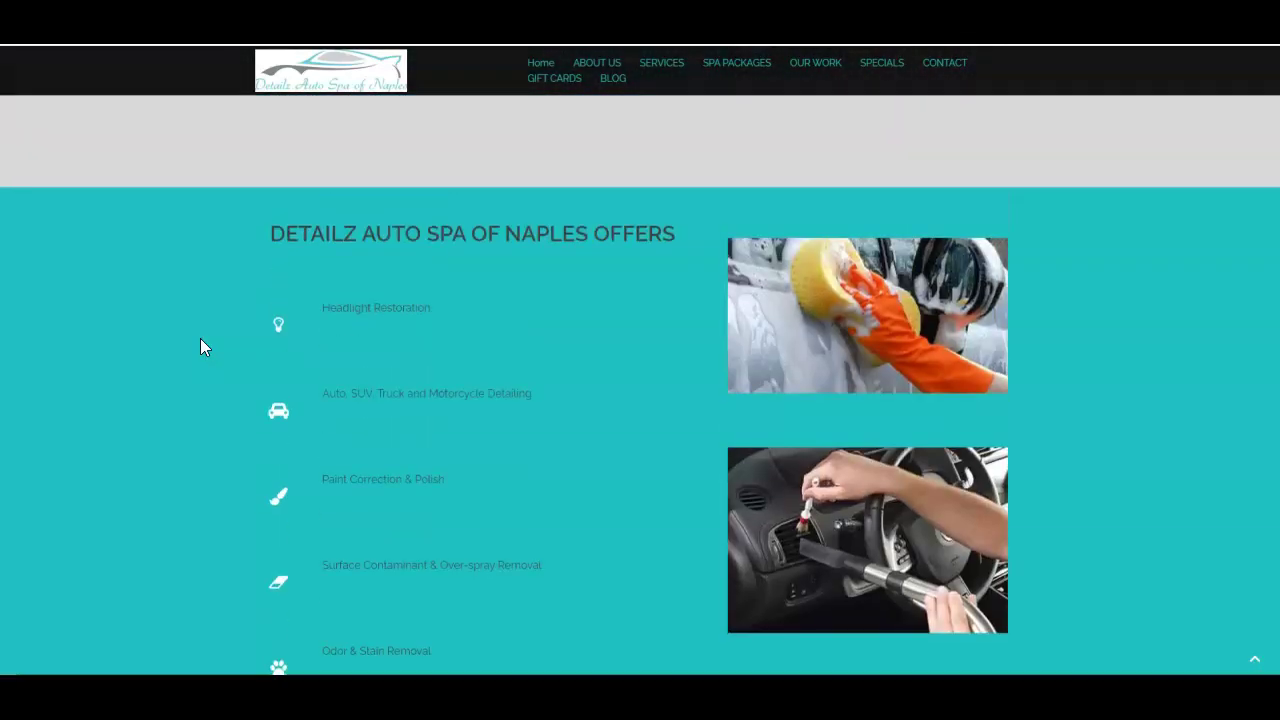
scroll(200, 338, "up", 1)
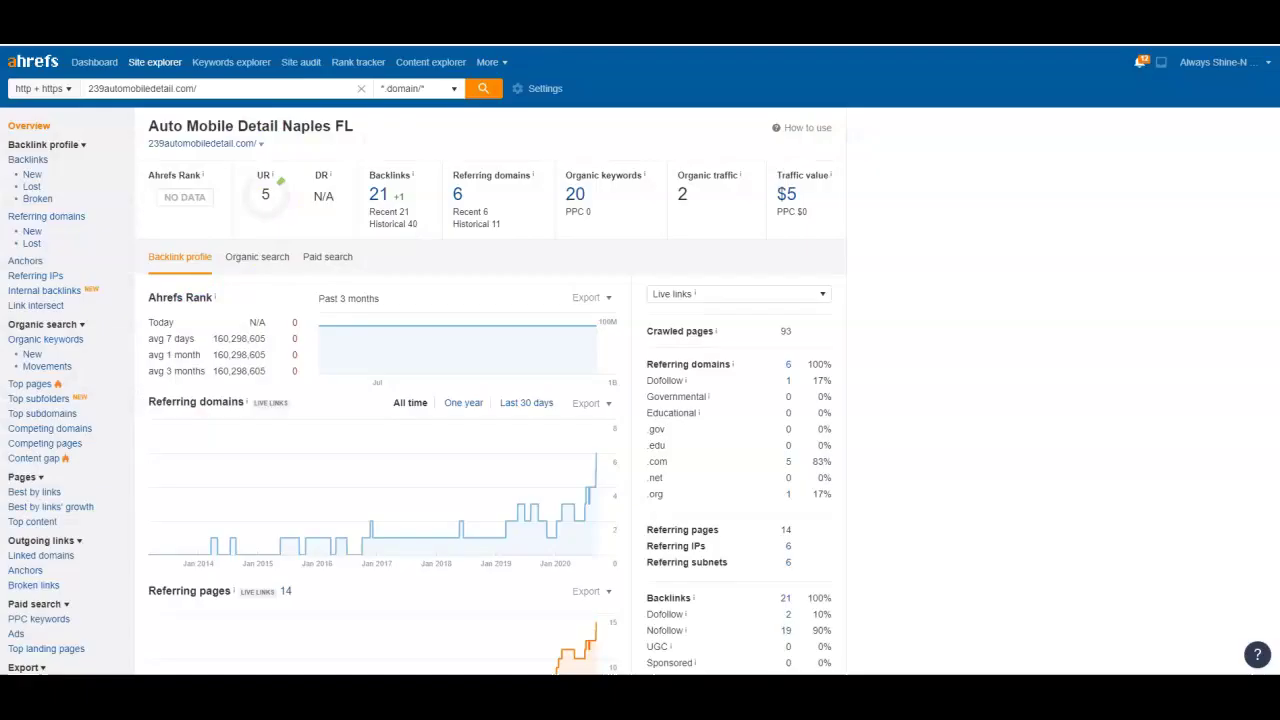
Step: Open the organic keywords report for 239automobiledetail.com, examine the keyword positions, and return to the site overview
left_click(578, 198)
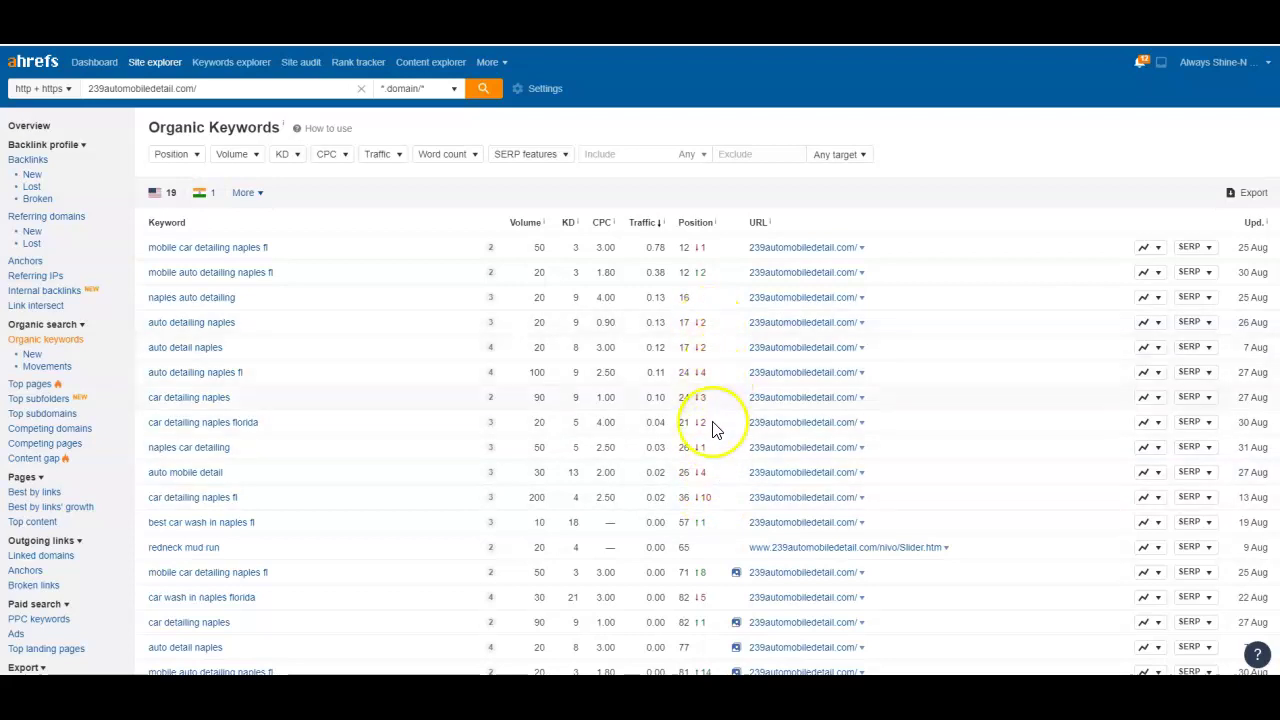
mouse_move(700, 507)
left_click(30, 126)
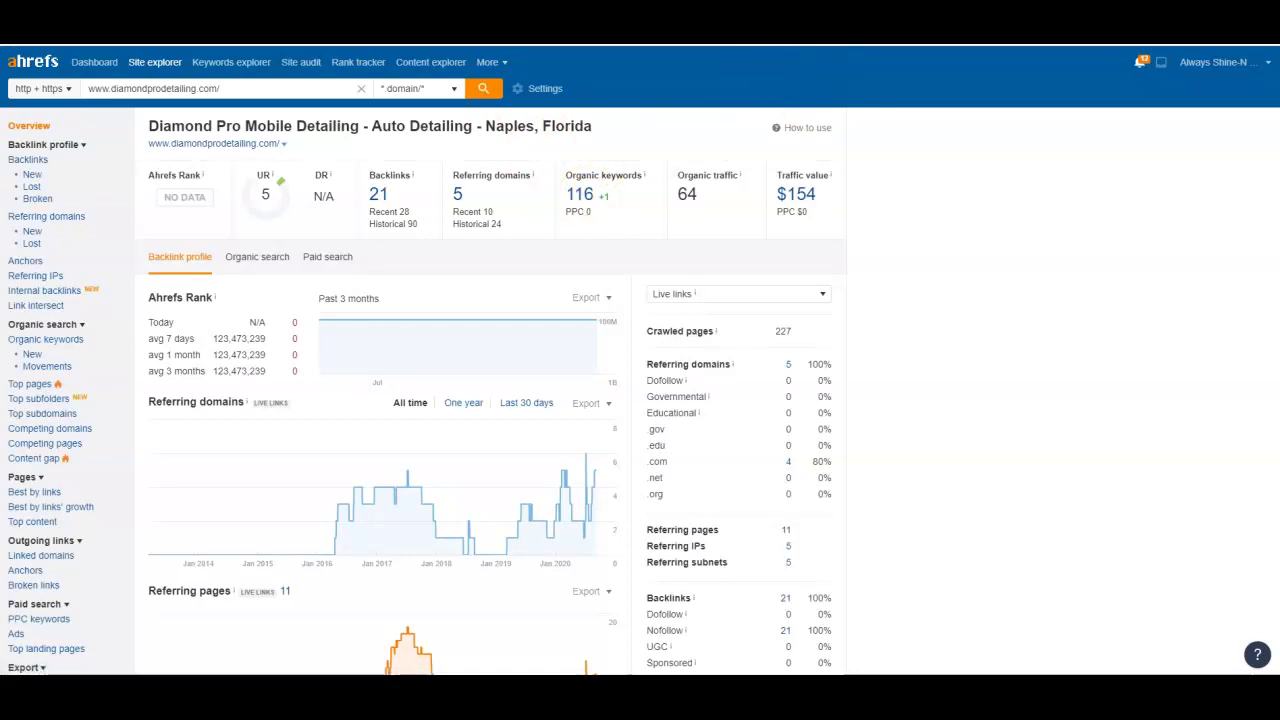
key("ctrl+Tab")
left_click(581, 202)
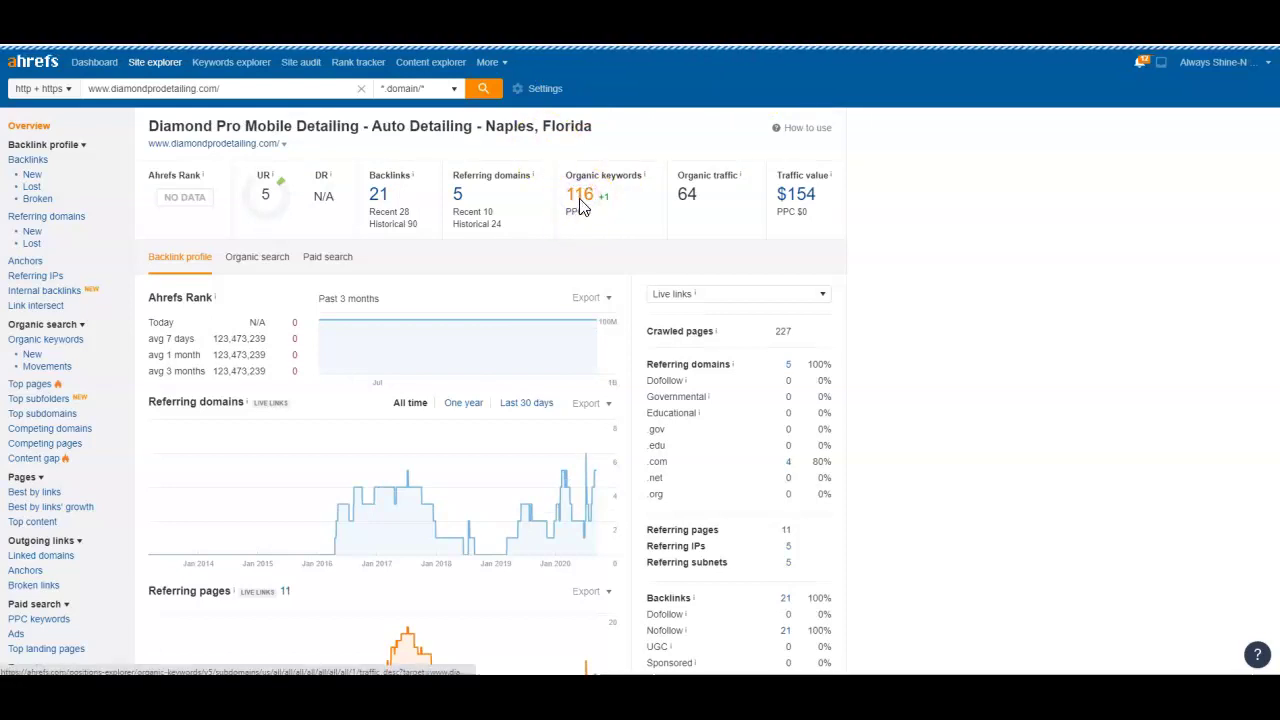
left_click(215, 270)
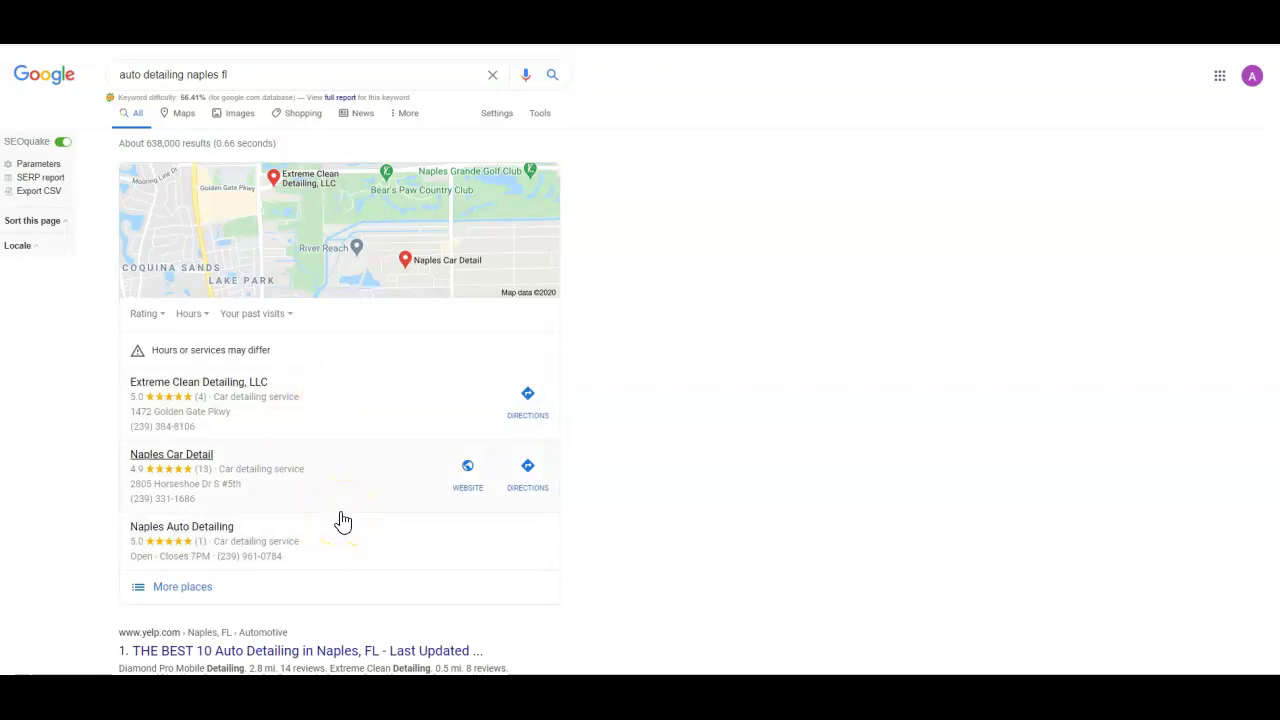
Step: Examine the Google results for "auto detailing naples fl", covering the website rankings and the Naples Auto Detailing map listing
scroll(343, 521, "down", 7)
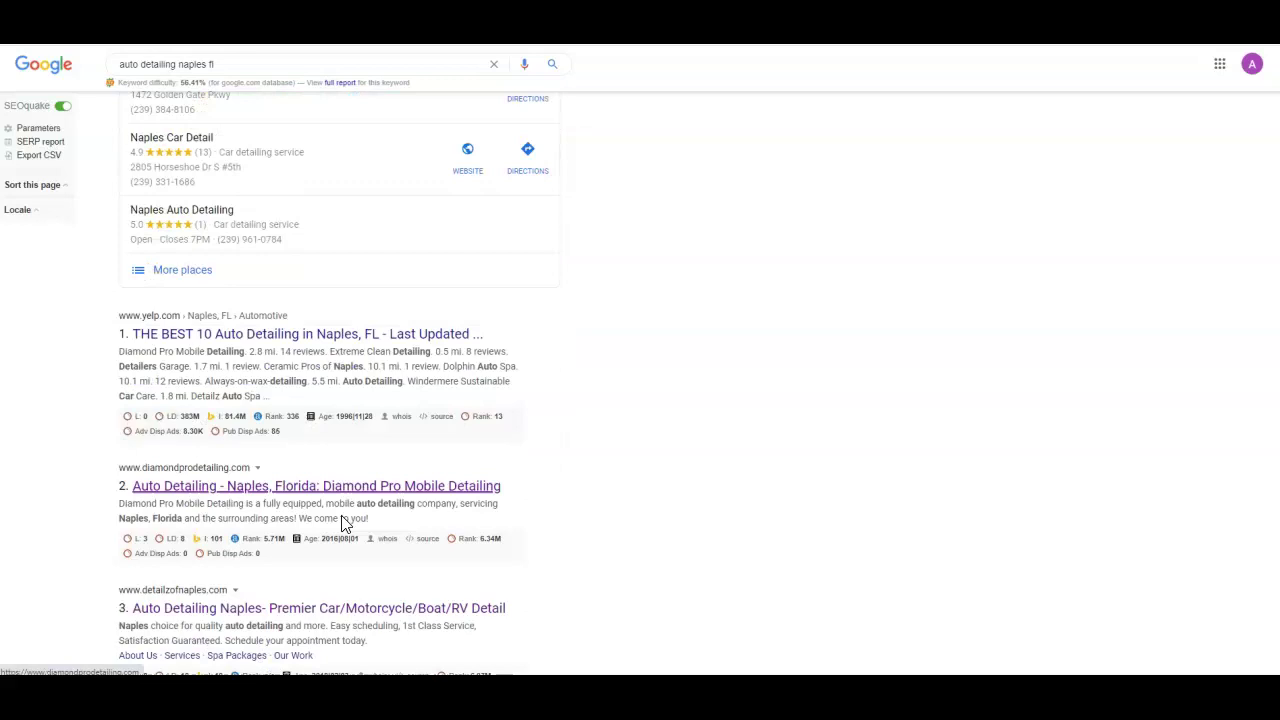
scroll(345, 524, "up", 7)
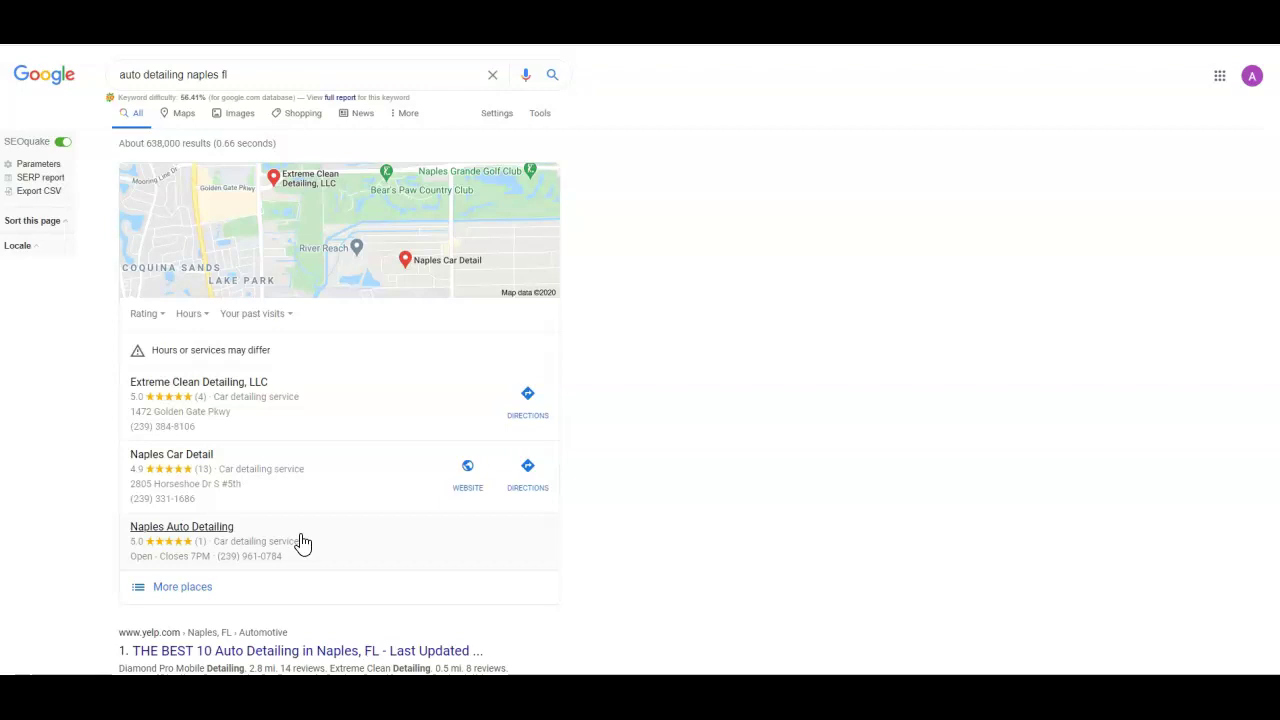
left_click(305, 540)
left_click(1034, 71)
left_click(807, 380)
left_click(482, 62)
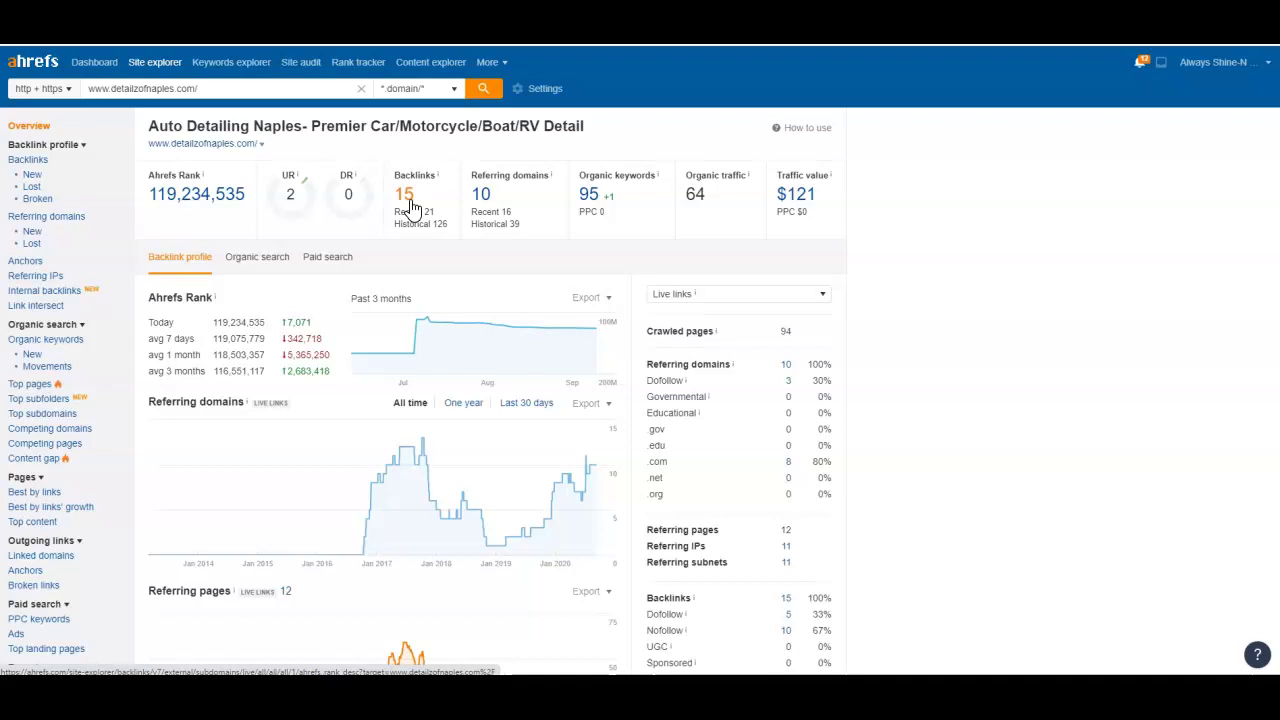
left_click(410, 208)
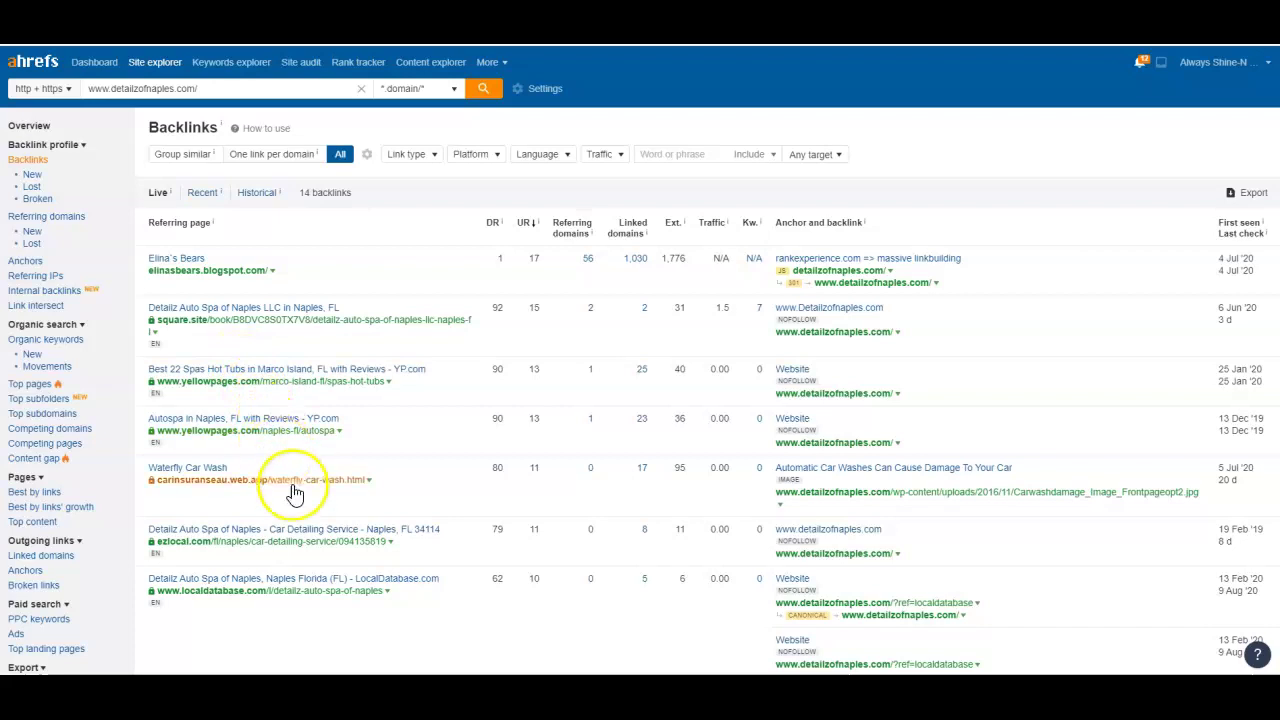
scroll(288, 528, "down", 2)
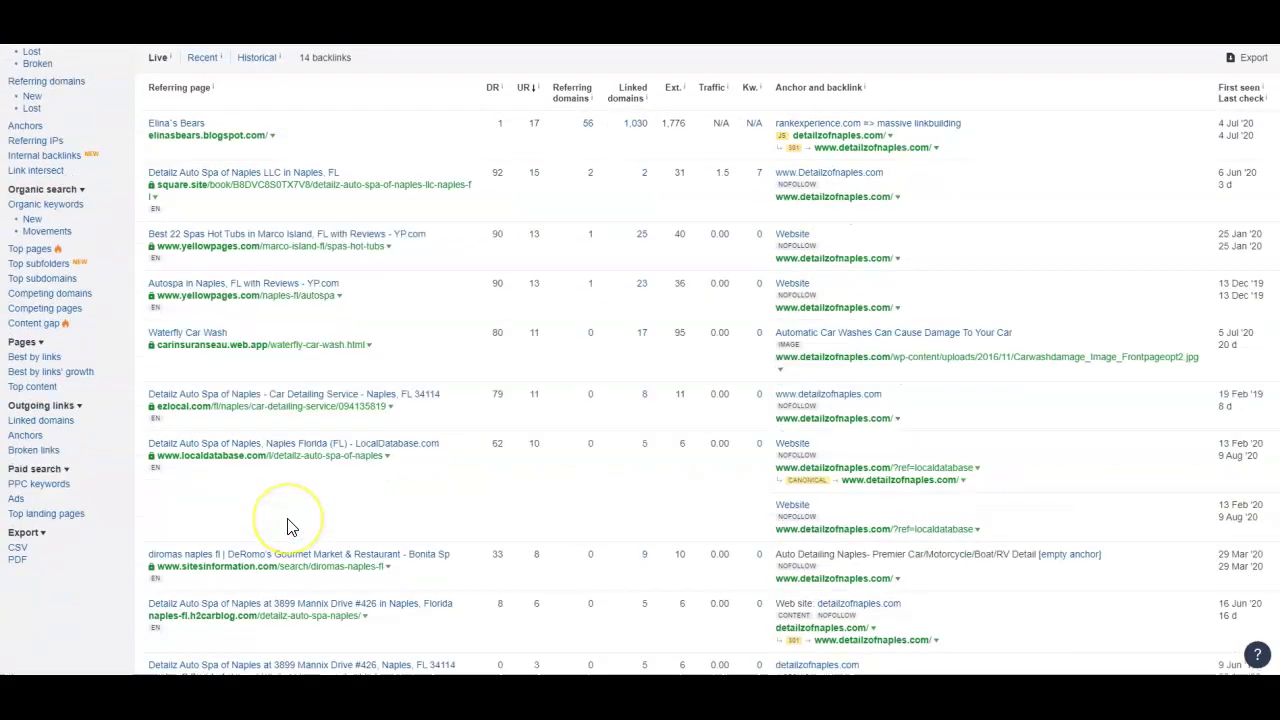
scroll(288, 528, "down", 4)
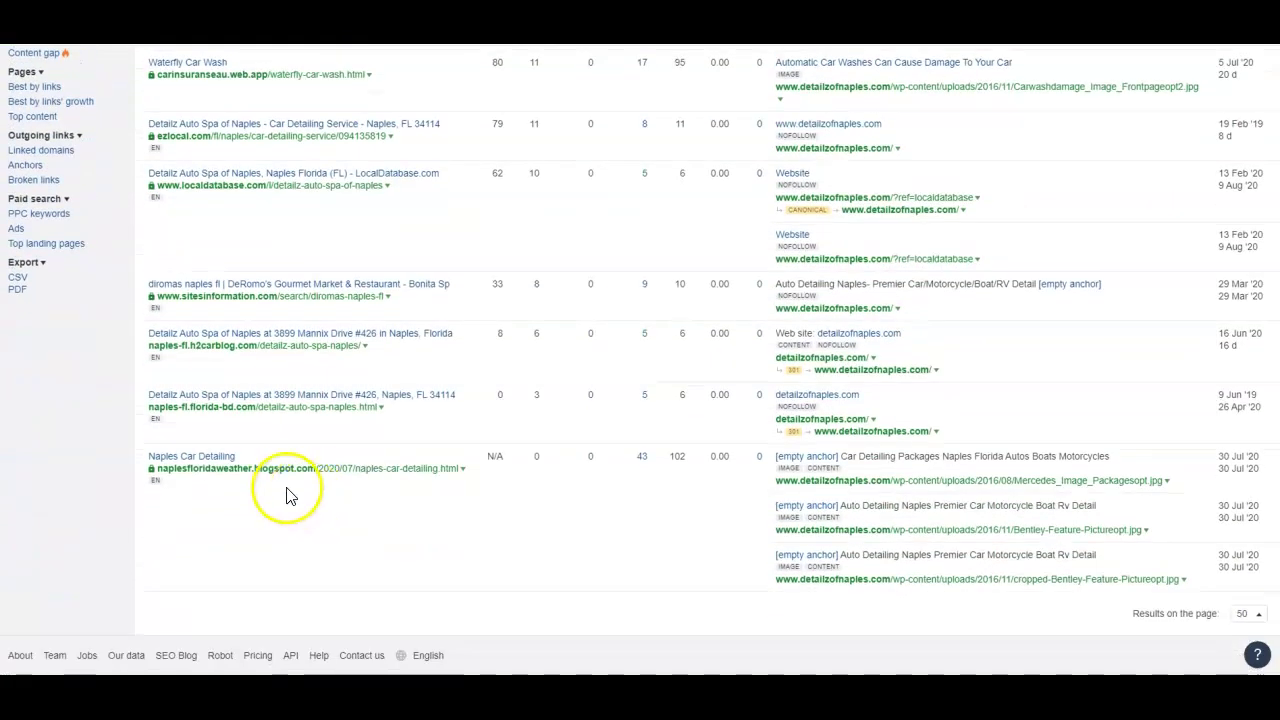
scroll(288, 497, "up", 4)
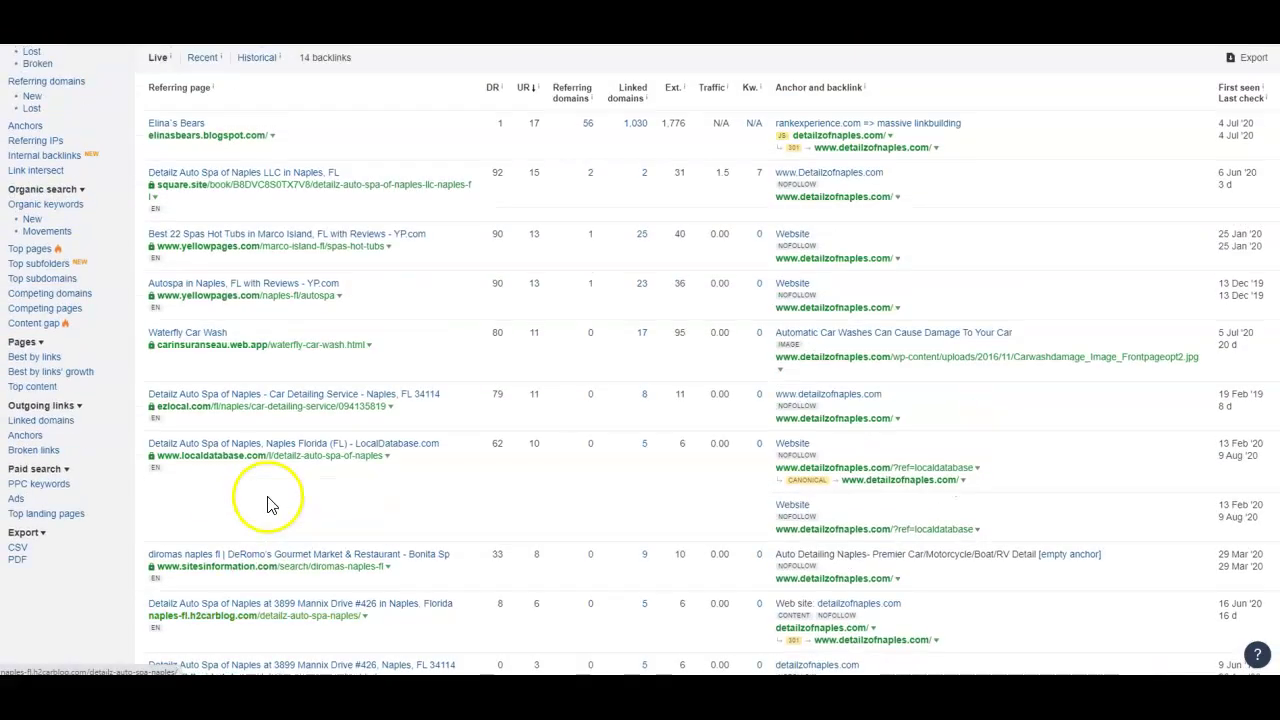
scroll(268, 503, "up", 2)
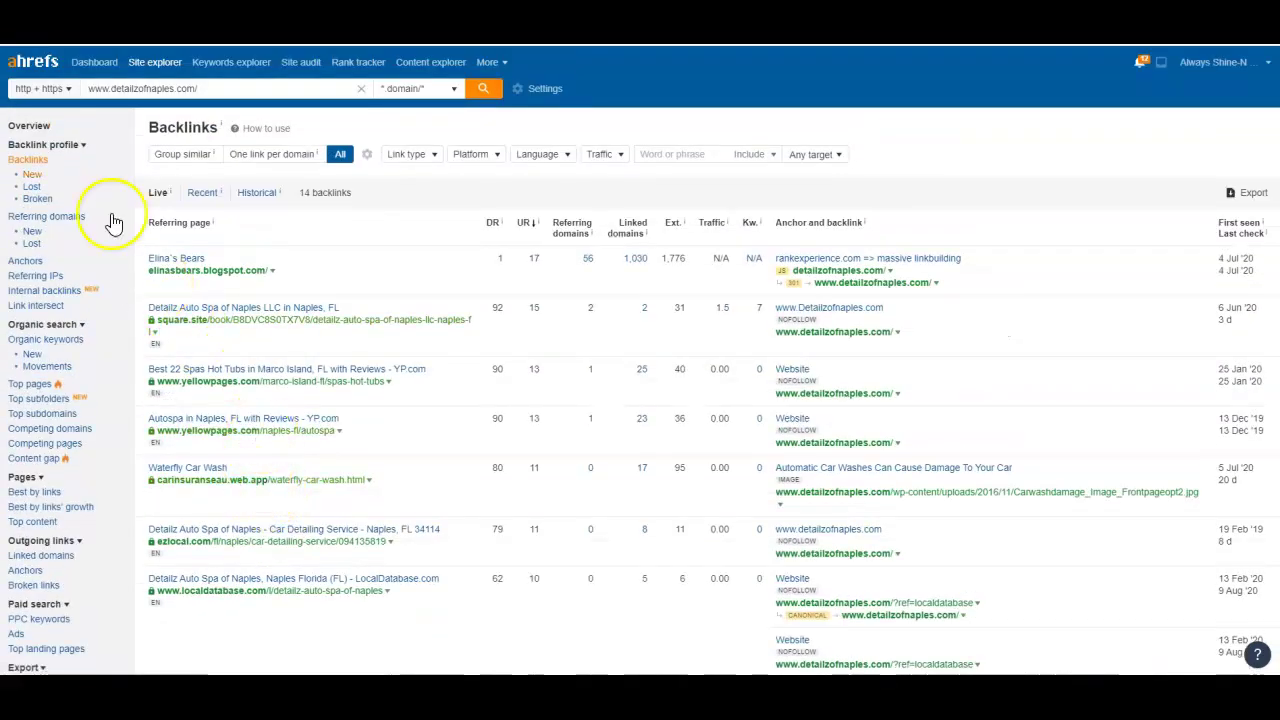
left_click(27, 131)
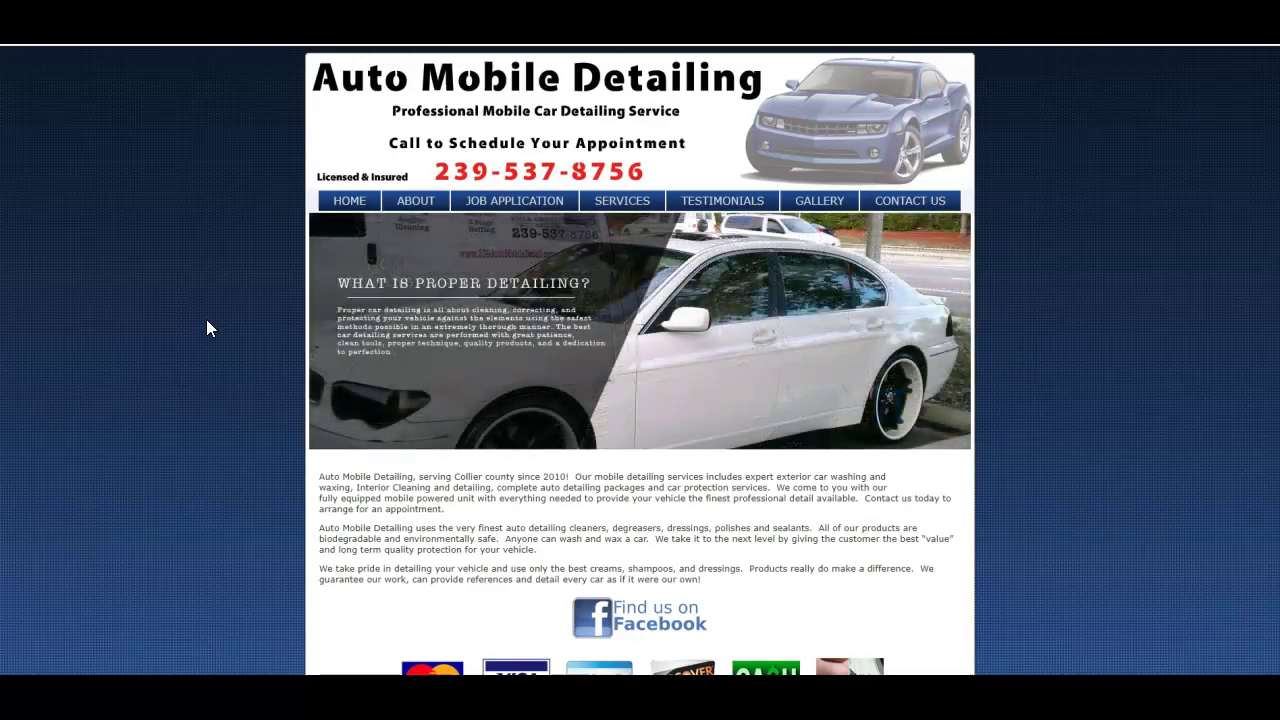
left_click(47, 64)
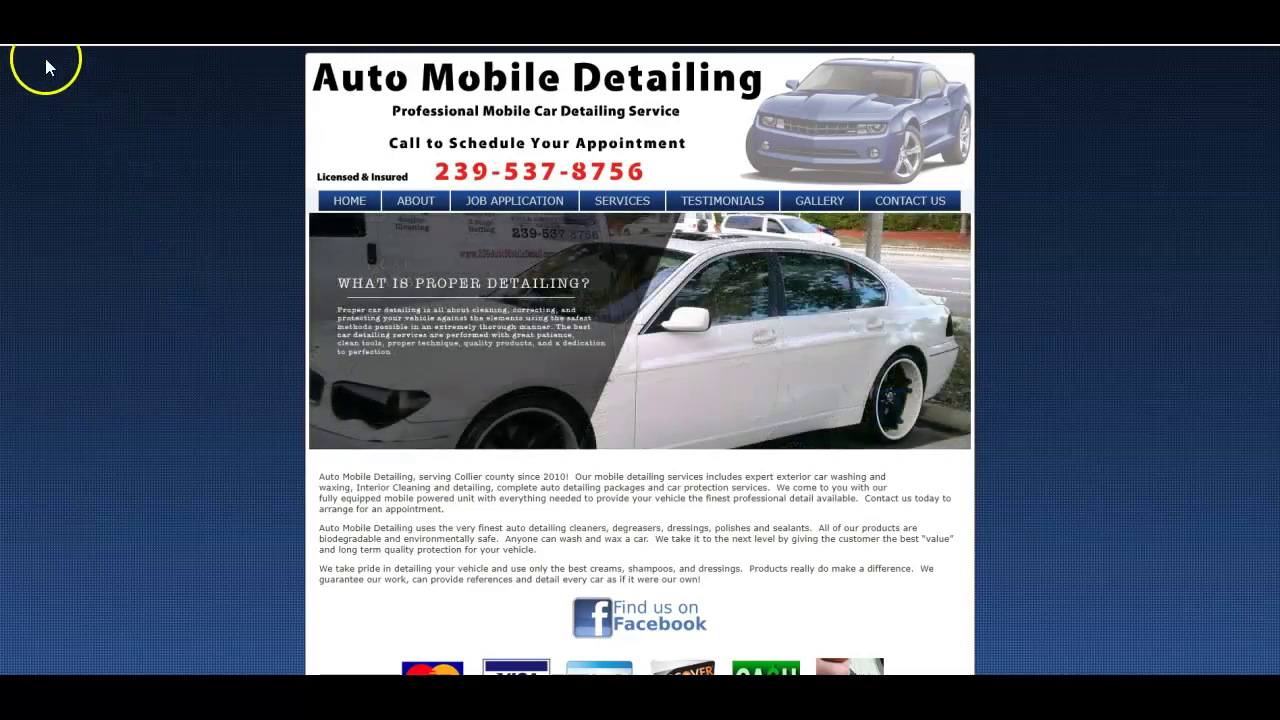